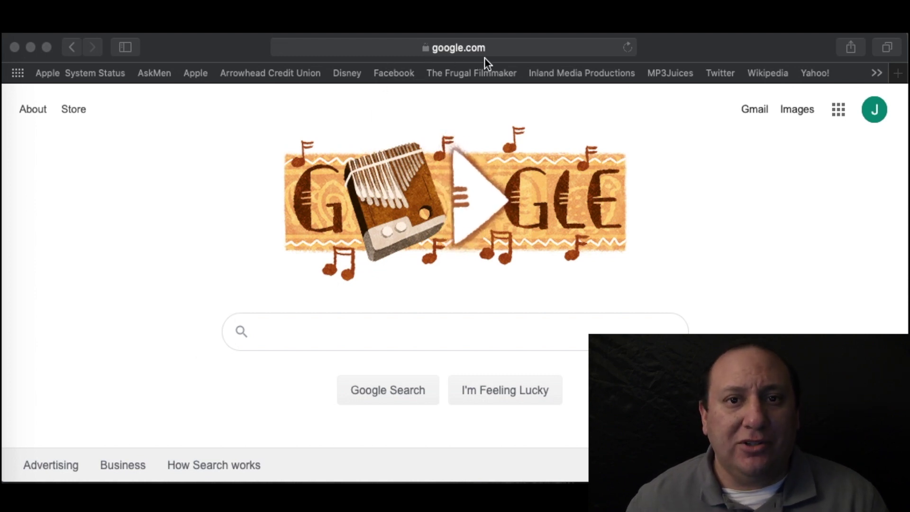
- Search Google for 'EIN IRS' and scroll down to the irs.gov result
click(334, 335)
text(EIN IRS)
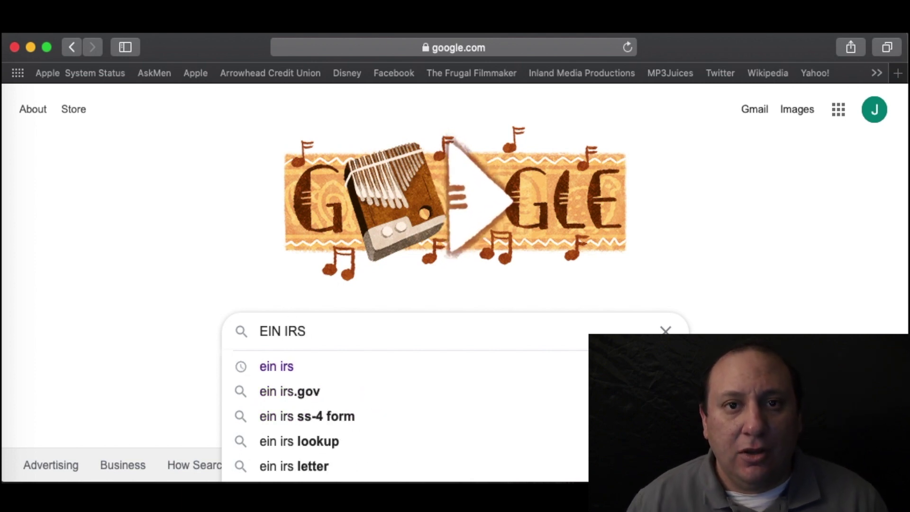
key(Return)
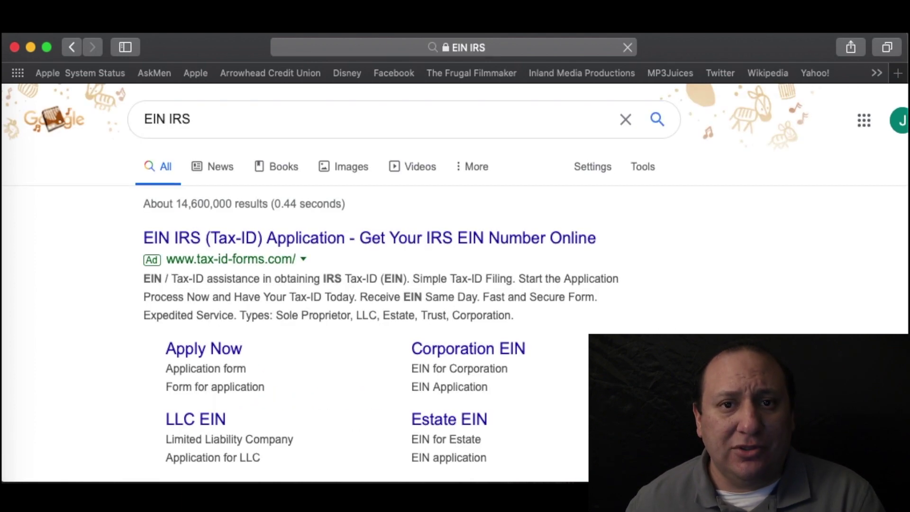
scroll(279, 309, down, 8)
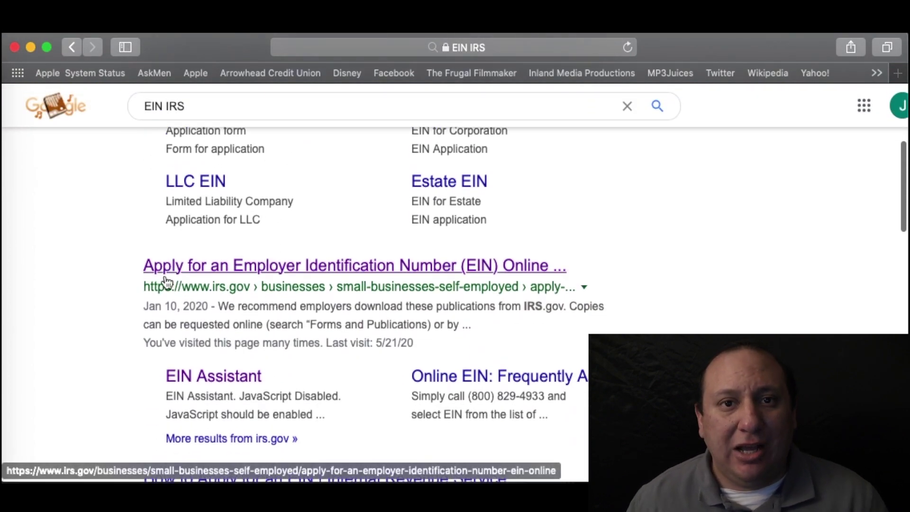
- Open the irs.gov 'Apply for an EIN Online' page and launch Apply Online Now
click(415, 275)
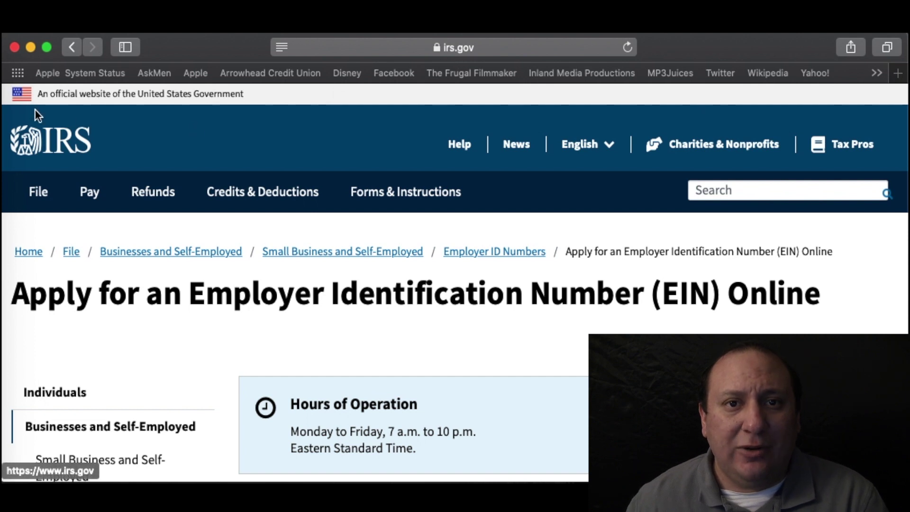
mouse_move(284, 204)
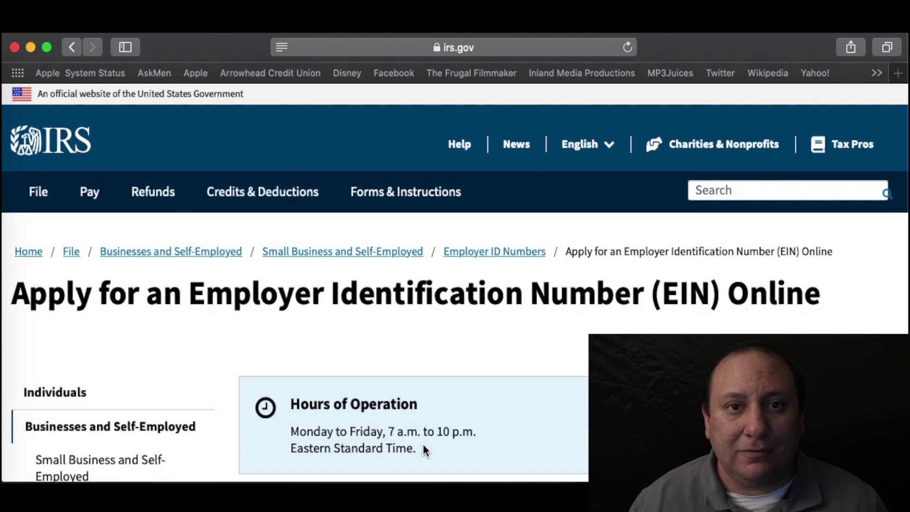
scroll(413, 316, down, 5)
scroll(413, 313, down, 10)
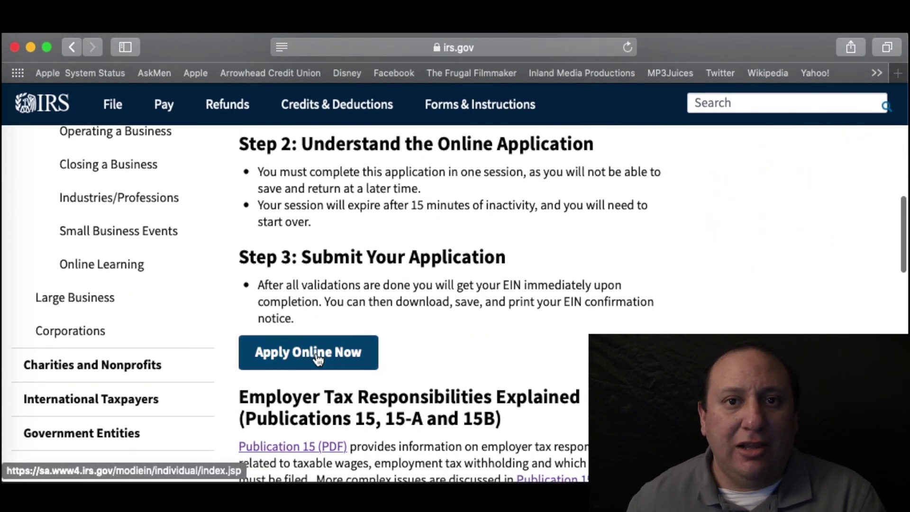
click(327, 357)
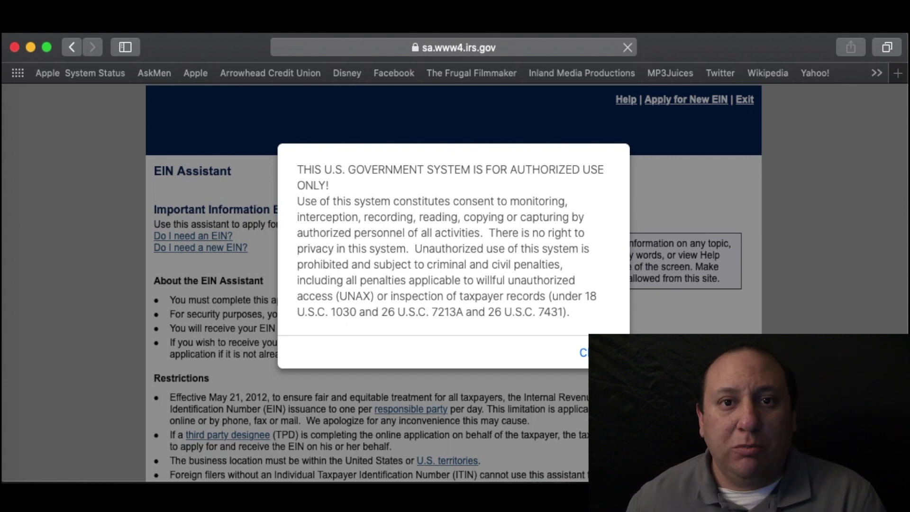
- Dismiss the authorized-use warning and begin the EIN application from the introduction page
click(604, 352)
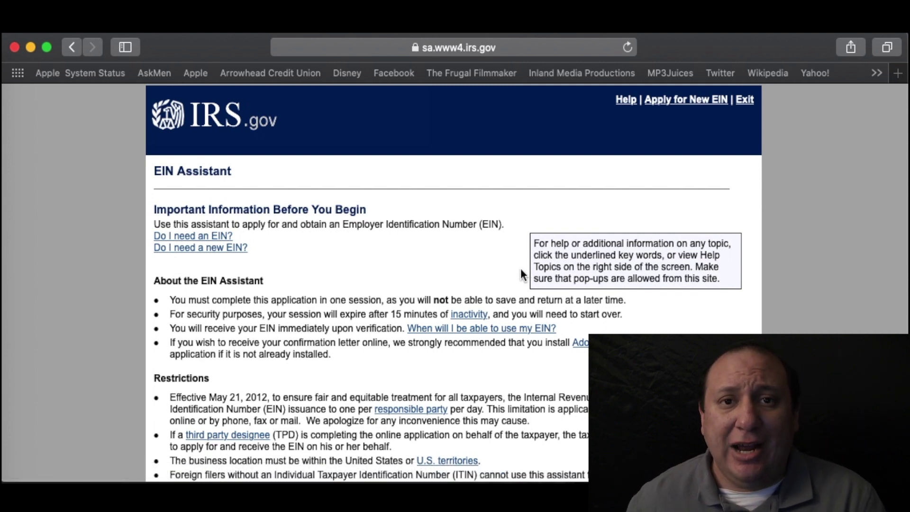
scroll(521, 268, down, 5)
scroll(521, 274, down, 1)
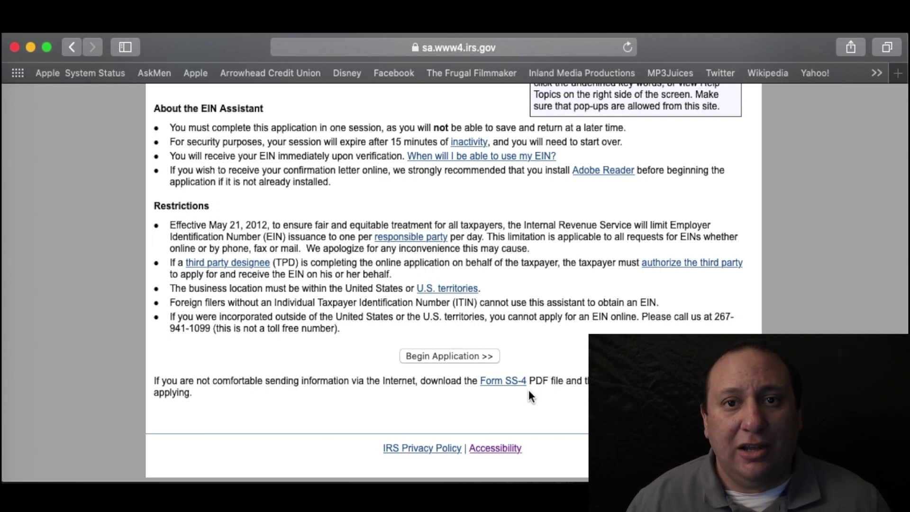
click(464, 358)
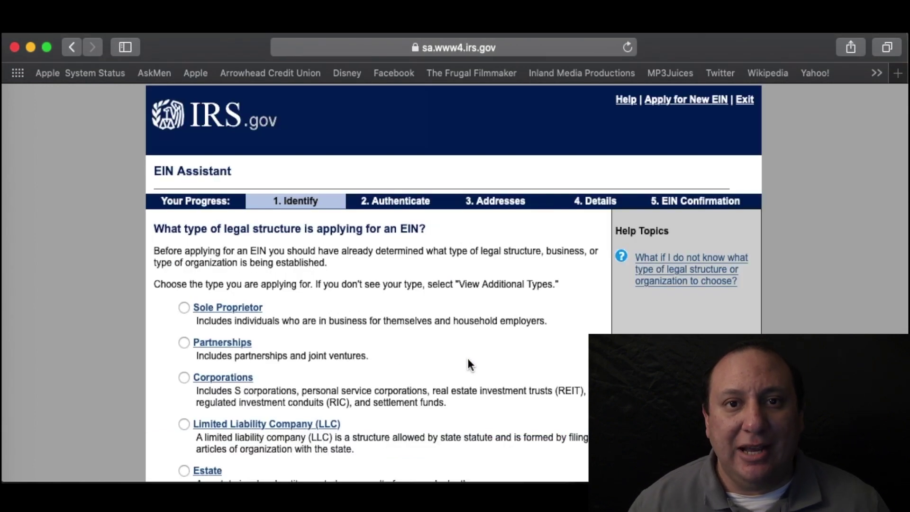
- Choose Sole Proprietor as the legal structure and continue to the next question
scroll(483, 355, down, 5)
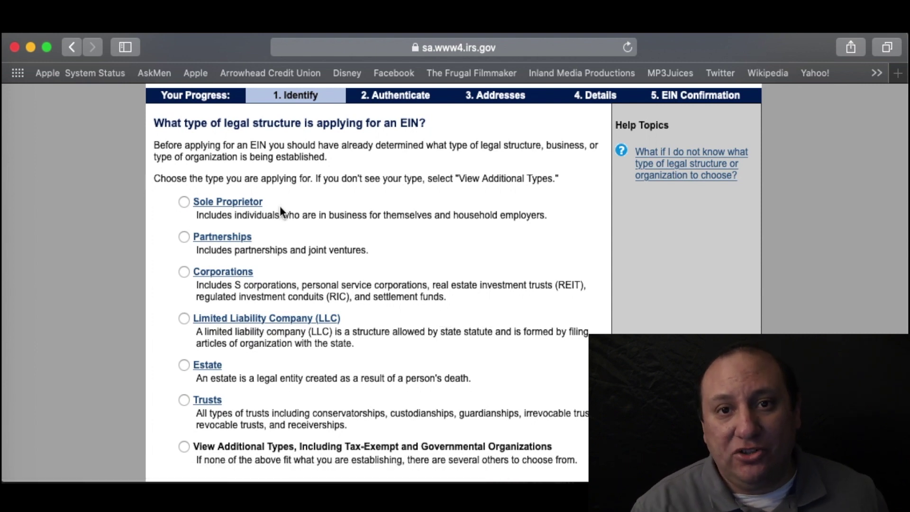
scroll(280, 205, down, 3)
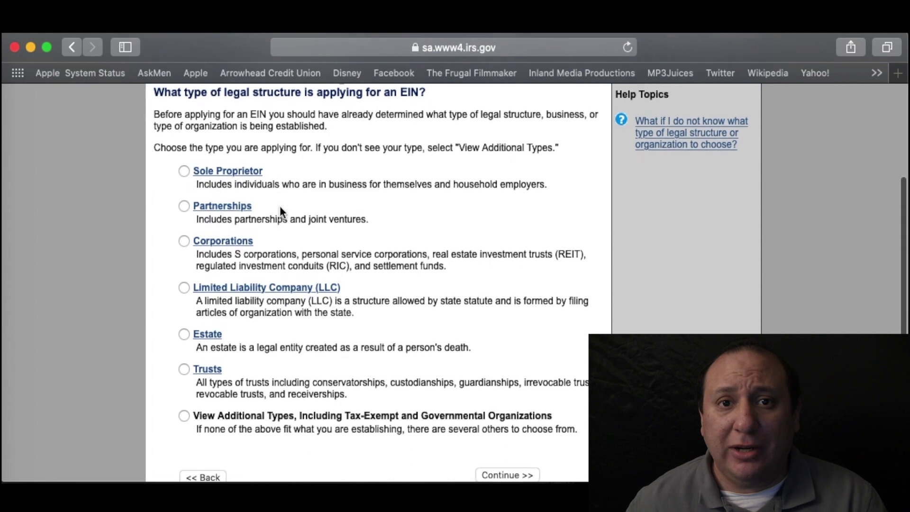
scroll(280, 206, up, 3)
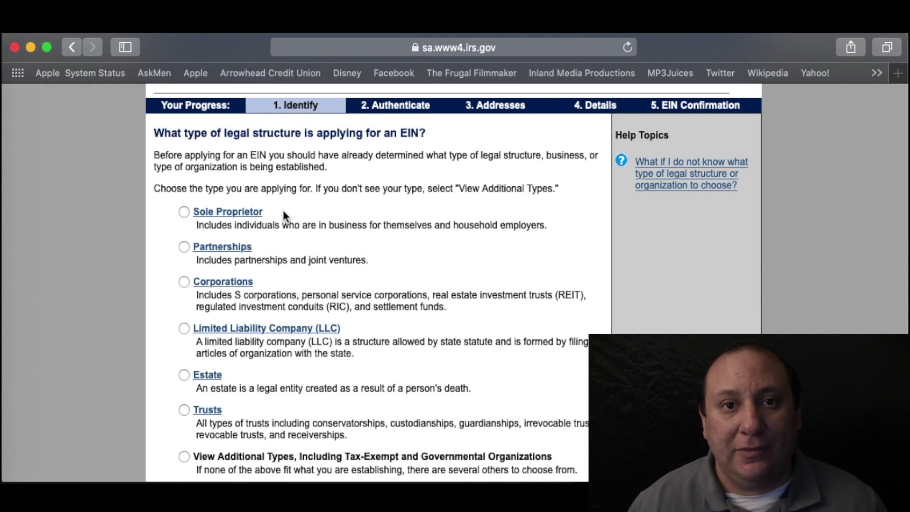
click(184, 212)
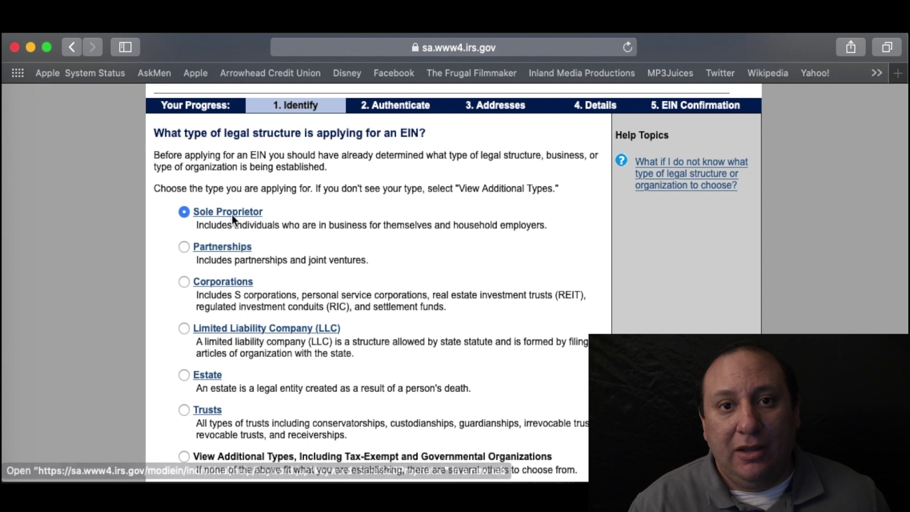
scroll(523, 234, down, 4)
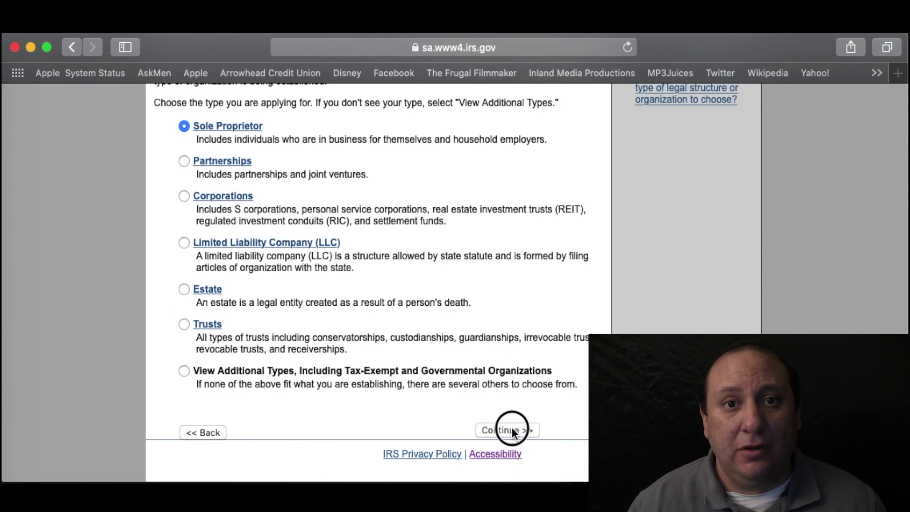
click(511, 430)
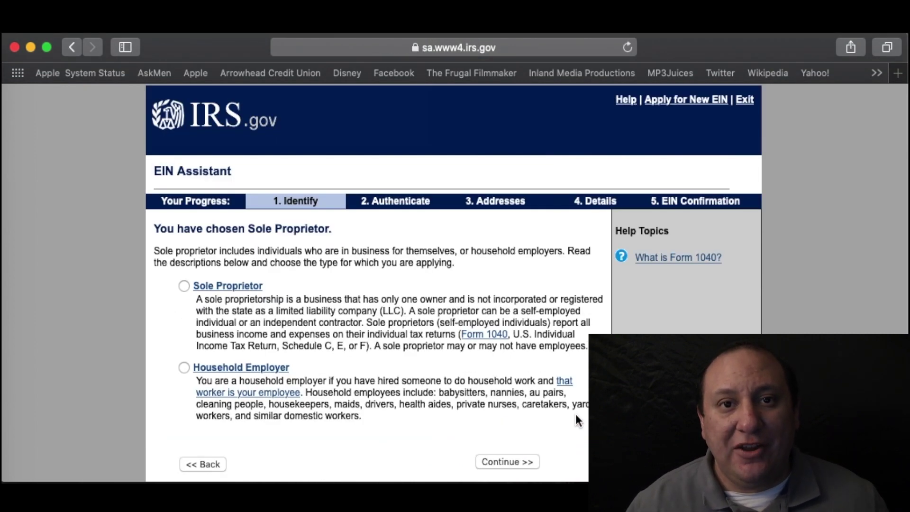
- Pick Sole Proprietor rather than Household Employer and submit the type choice
scroll(576, 416, down, 3)
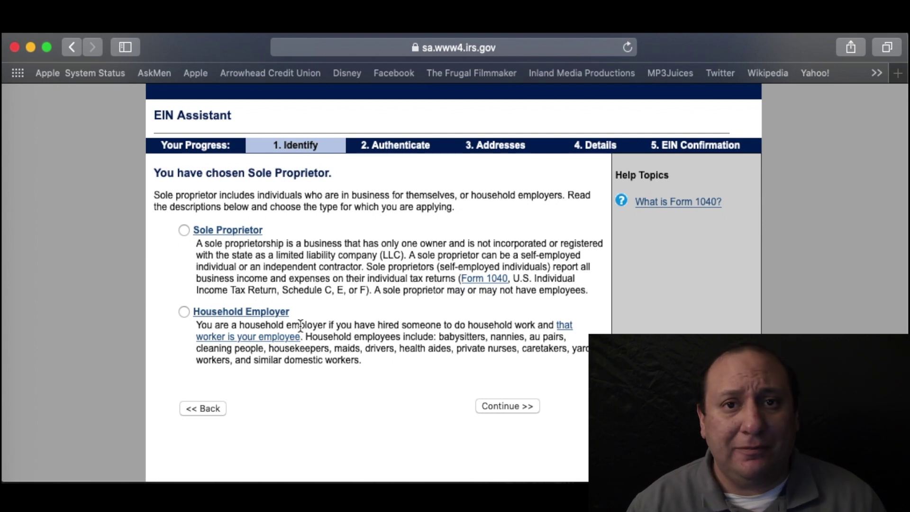
click(184, 232)
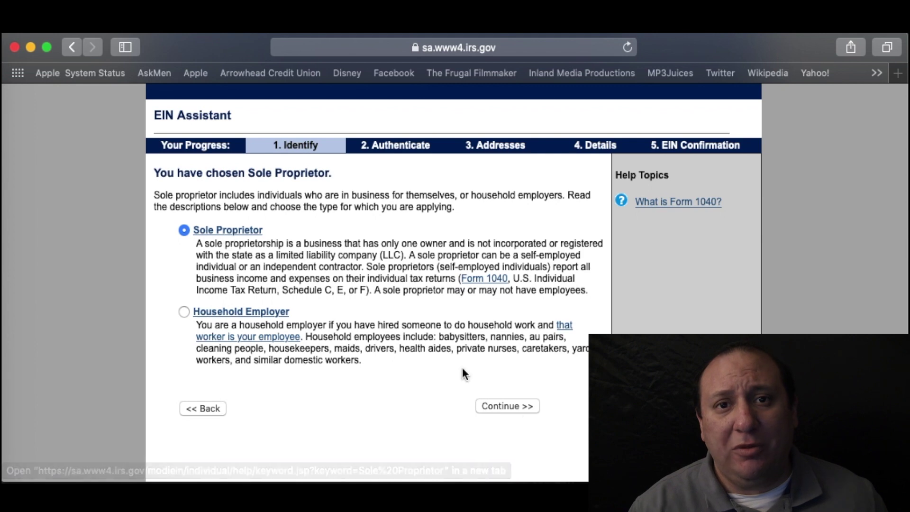
click(520, 407)
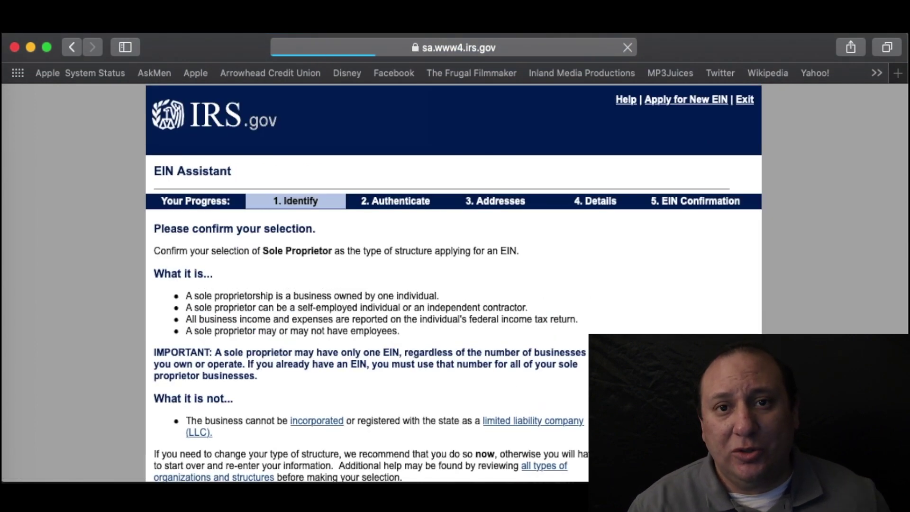
scroll(508, 348, down, 3)
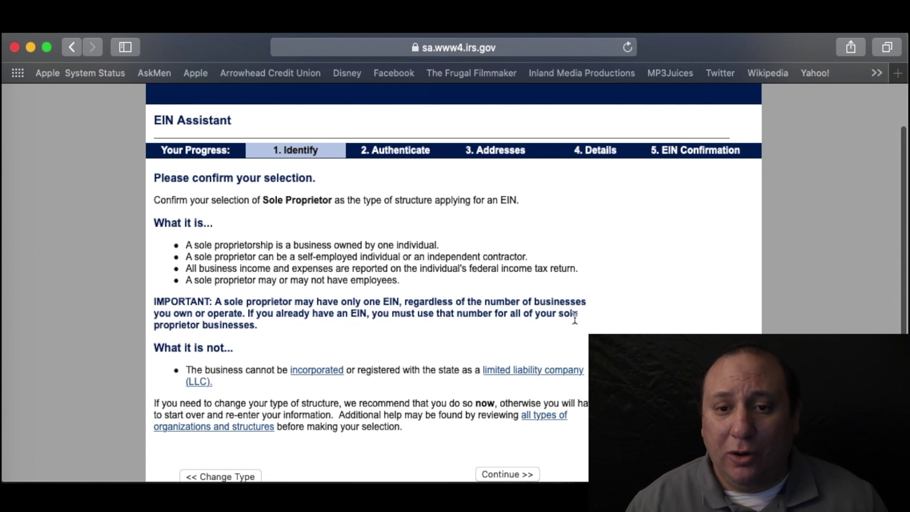
scroll(568, 322, down, 2)
- Confirm Sole Proprietor and give 'Started a new business' as the reason for applying
click(519, 422)
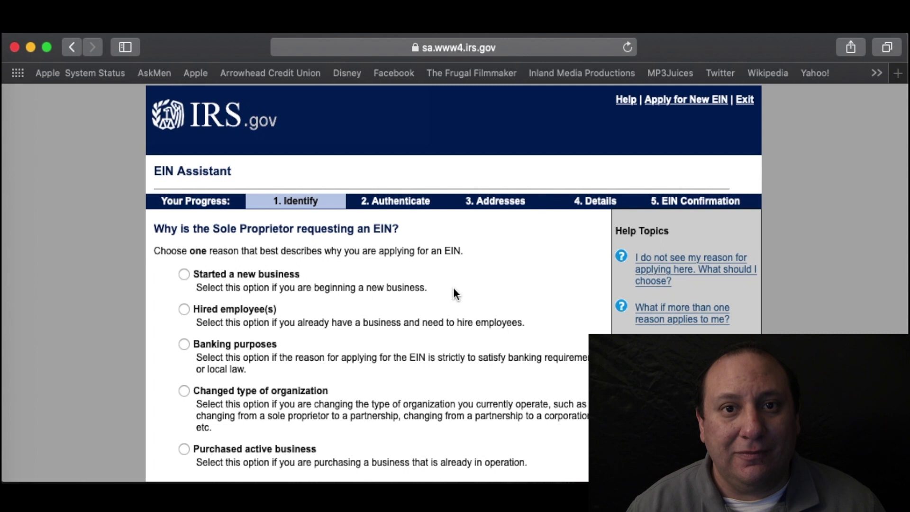
scroll(453, 290, down, 3)
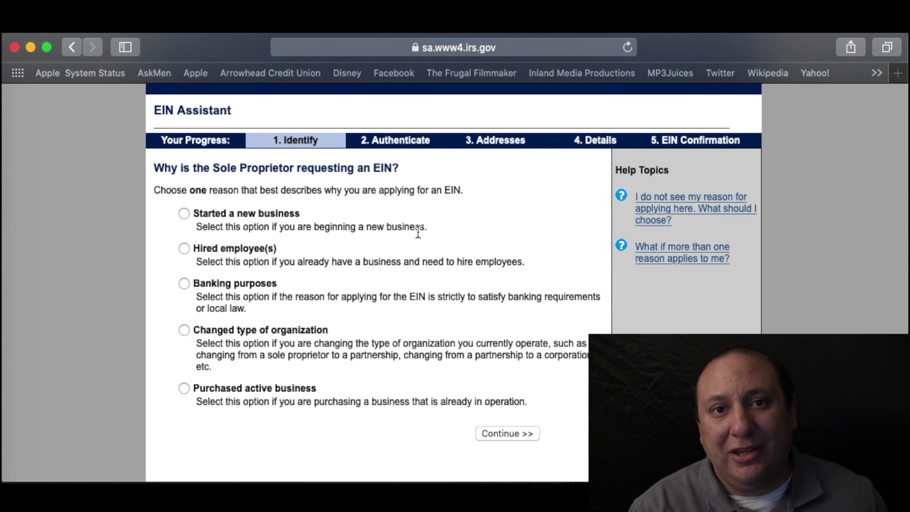
click(184, 214)
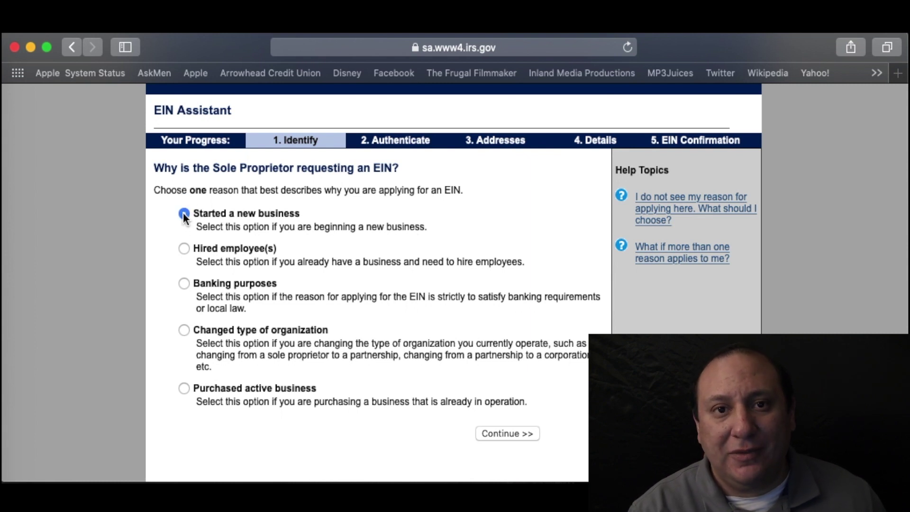
click(508, 433)
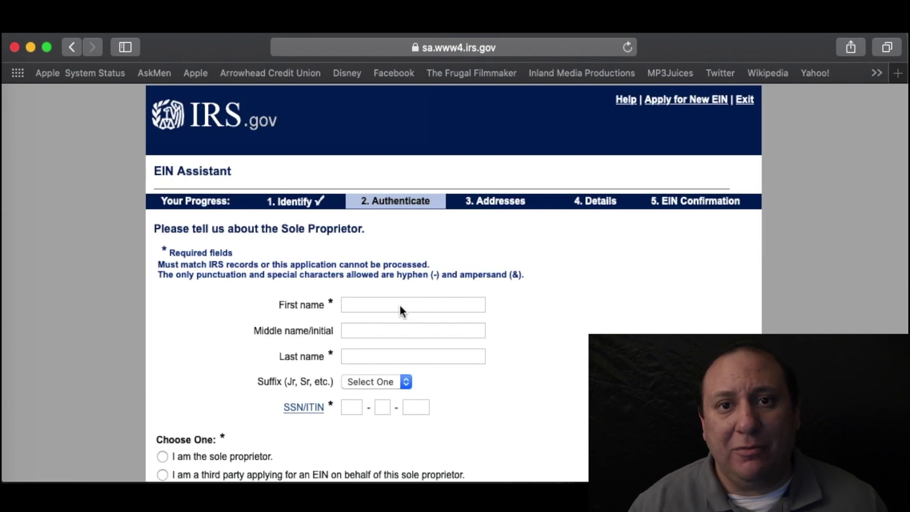
- Enter the sole proprietor's first name, last name and social security number
click(362, 305)
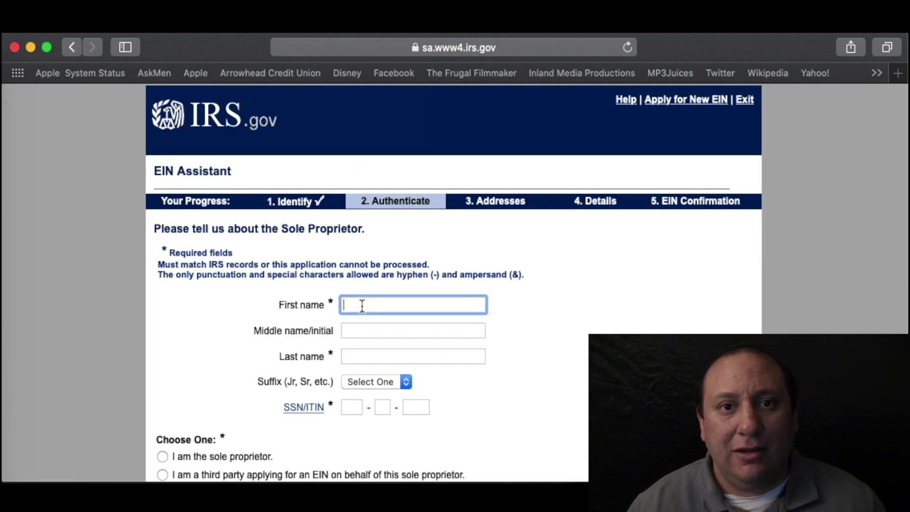
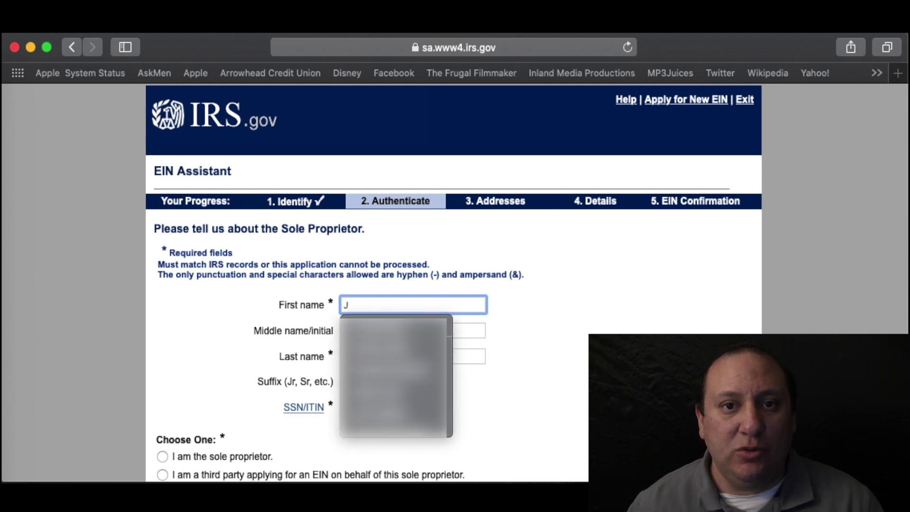
key(Tab)
key(Tab)
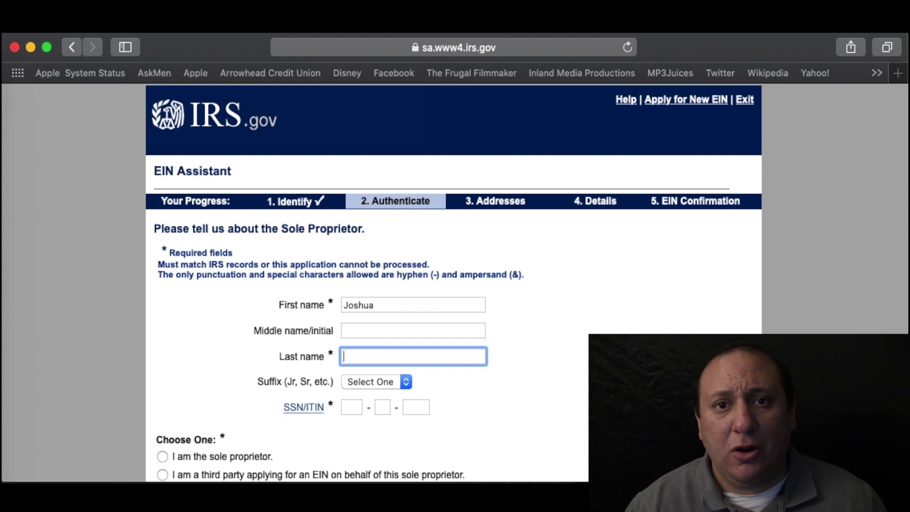
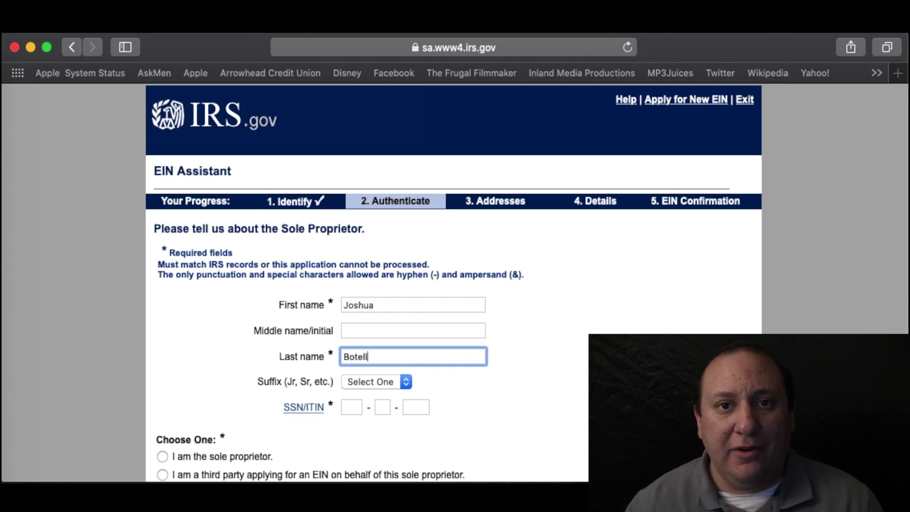
key(Tab)
key(Tab)
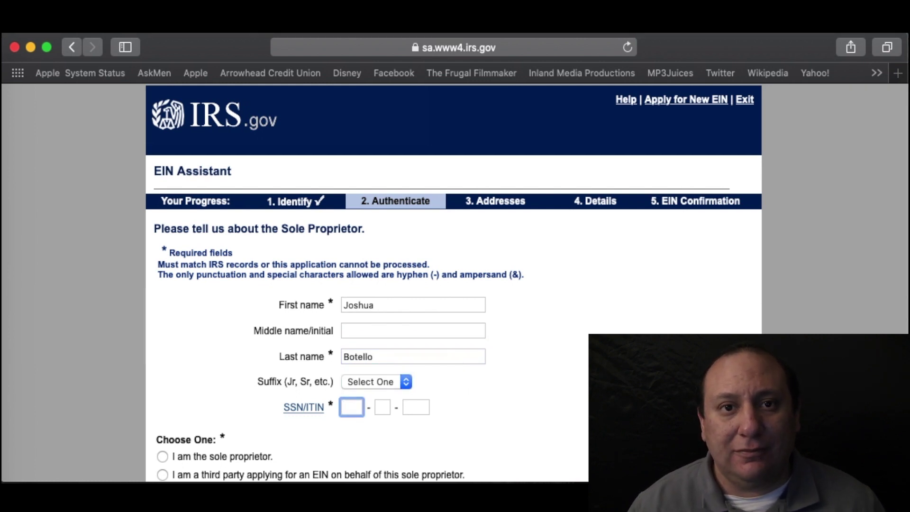
text(123)
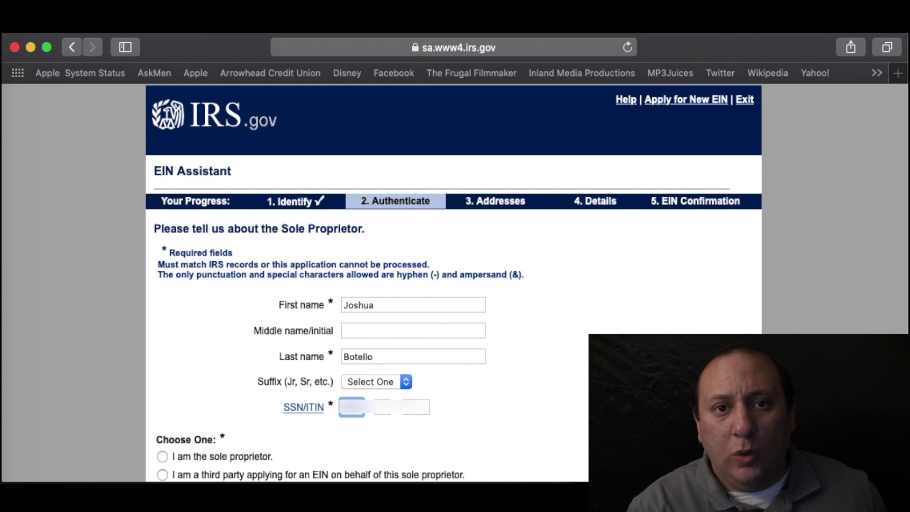
text(45)
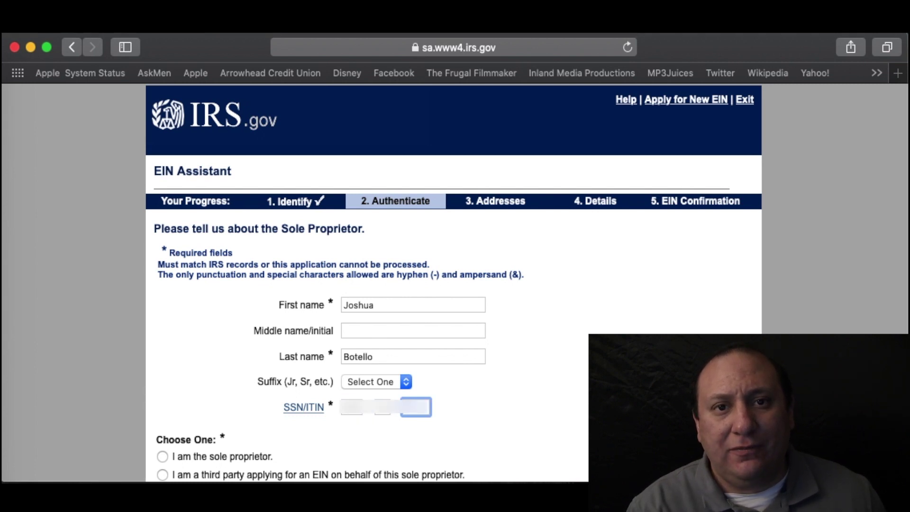
text(6789)
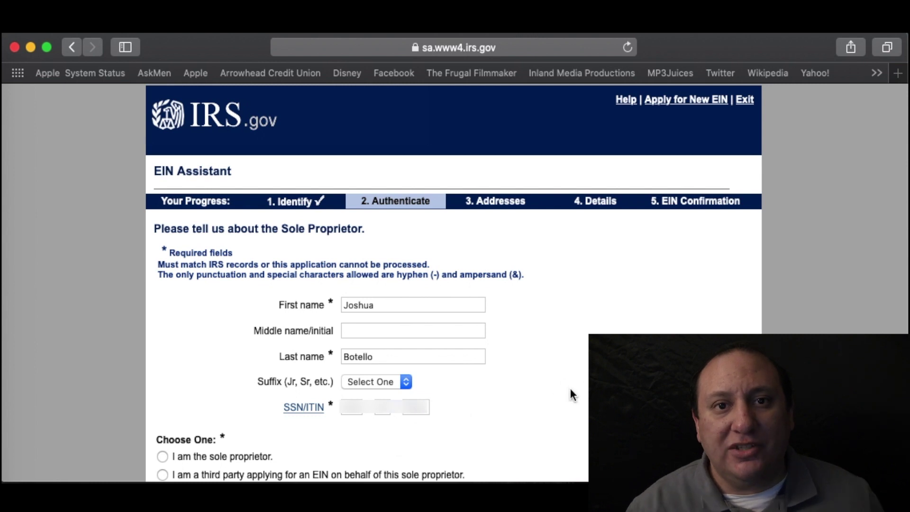
- Mark 'I am the sole proprietor.' and submit the identity details
scroll(571, 391, down, 2)
click(163, 408)
scroll(162, 408, down, 3)
click(494, 426)
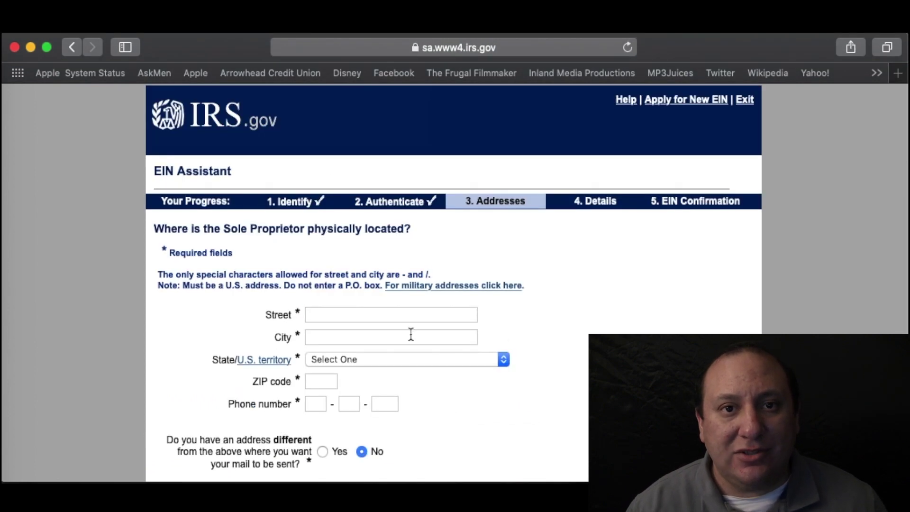
- Enter the sole proprietor's street address, city, state and ZIP code
click(368, 315)
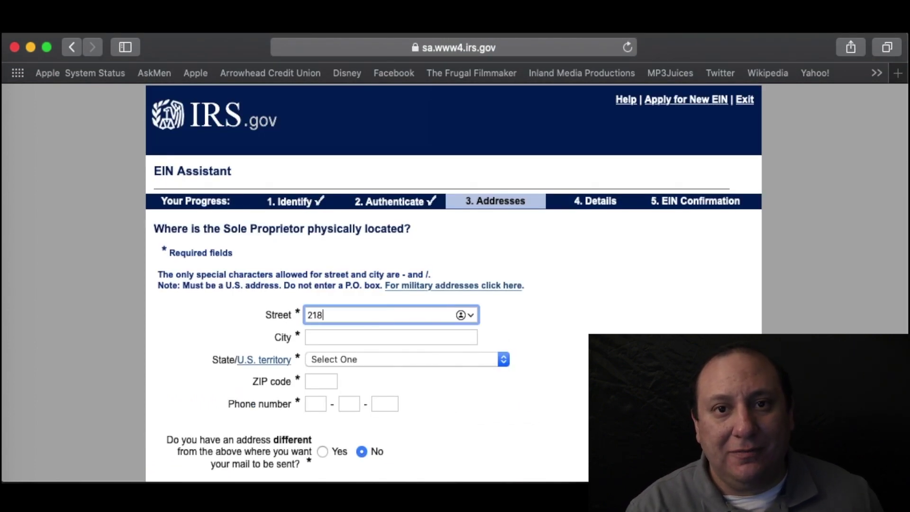
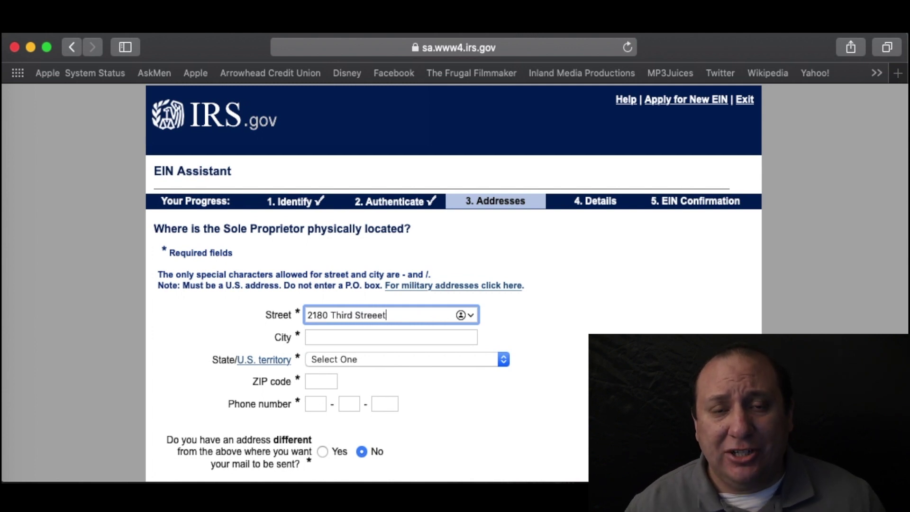
key(Tab)
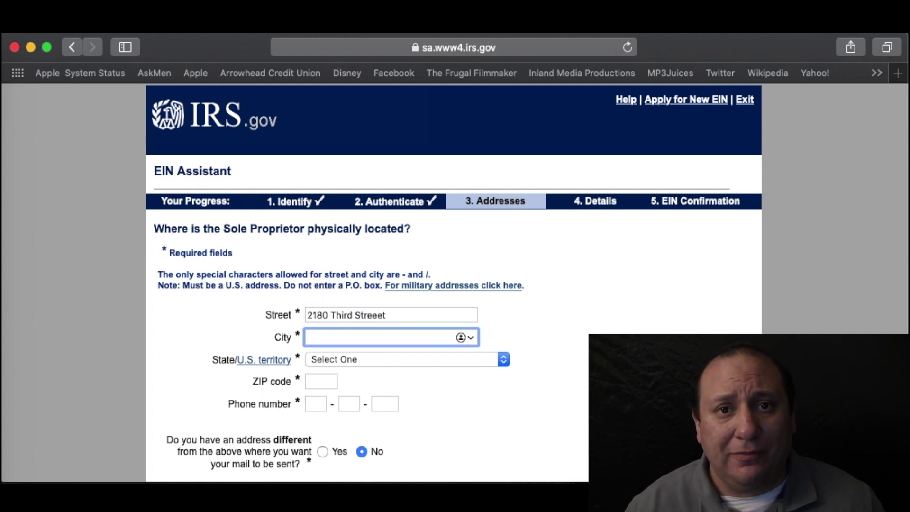
text(La)
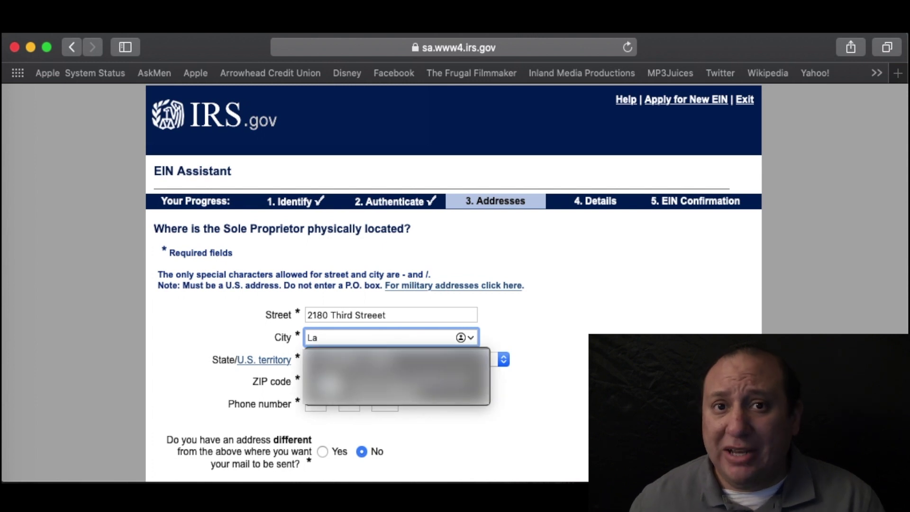
text( Verne)
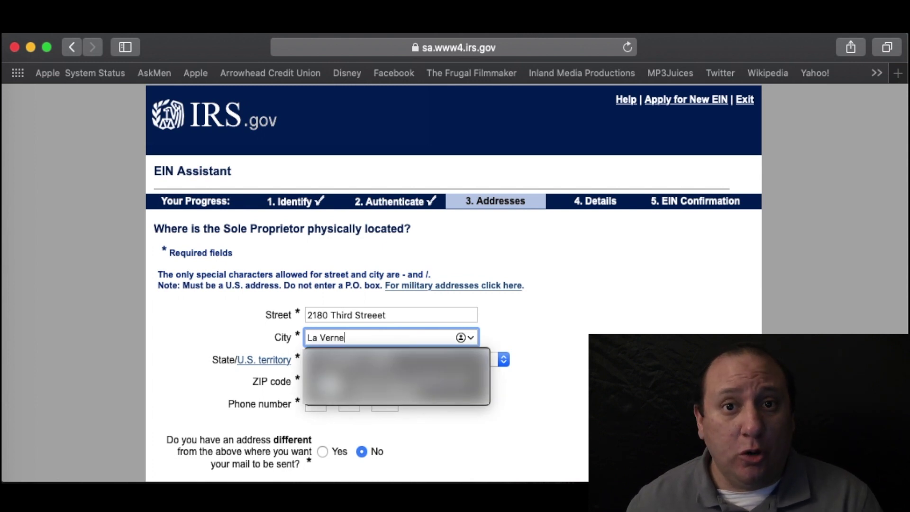
key(Tab)
key(c)
key(Tab)
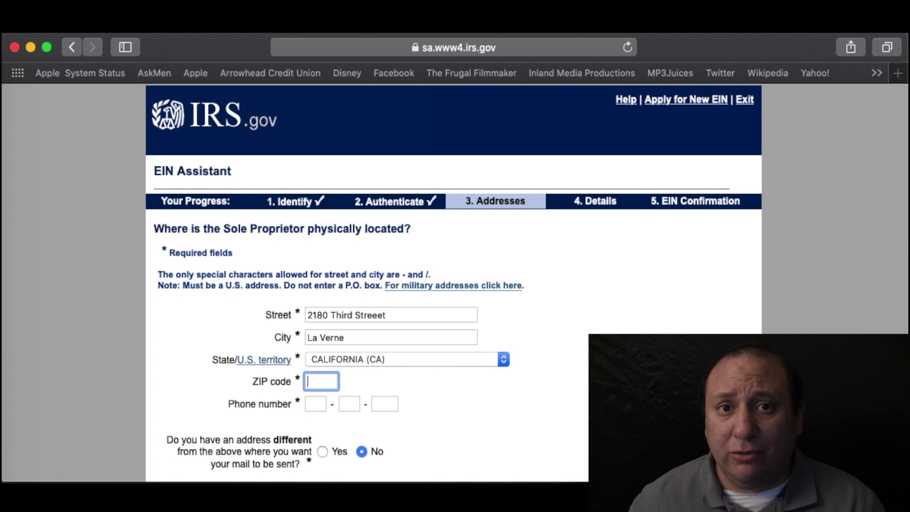
text(91750)
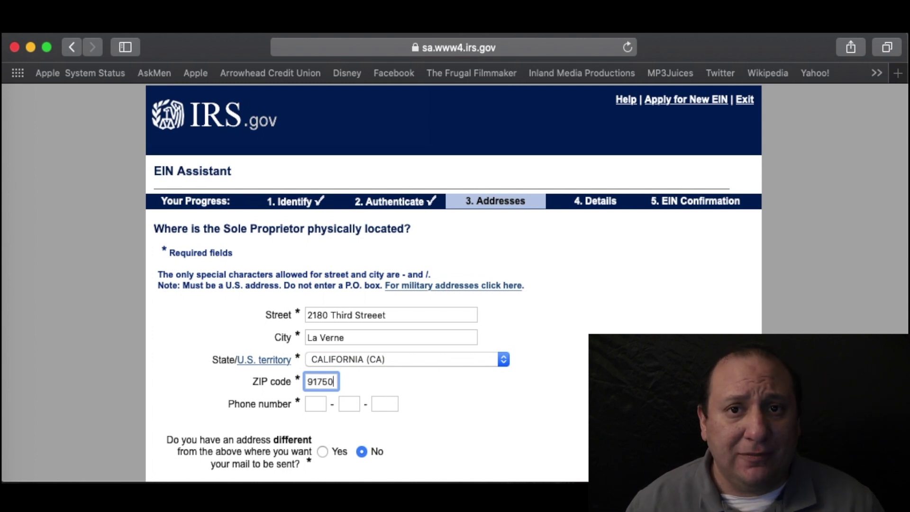
- Add the phone number, submit the location, and accept the database version of the address
key(Tab)
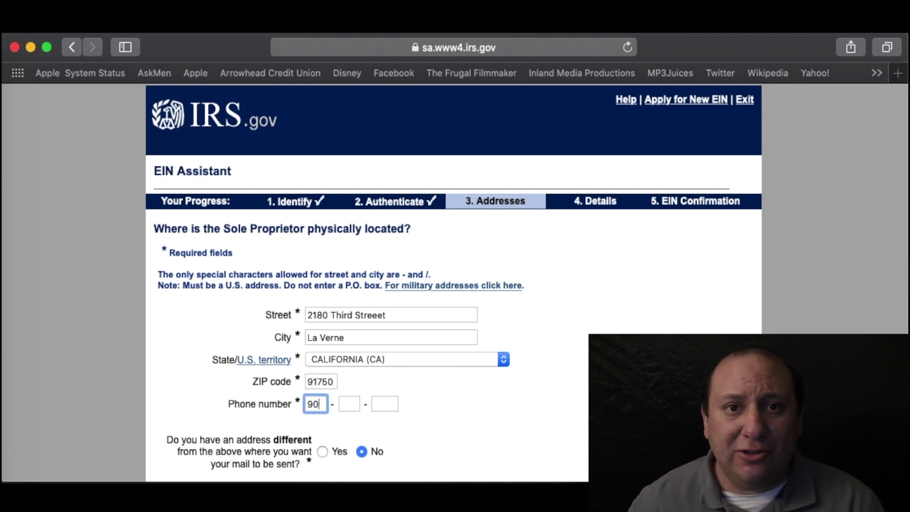
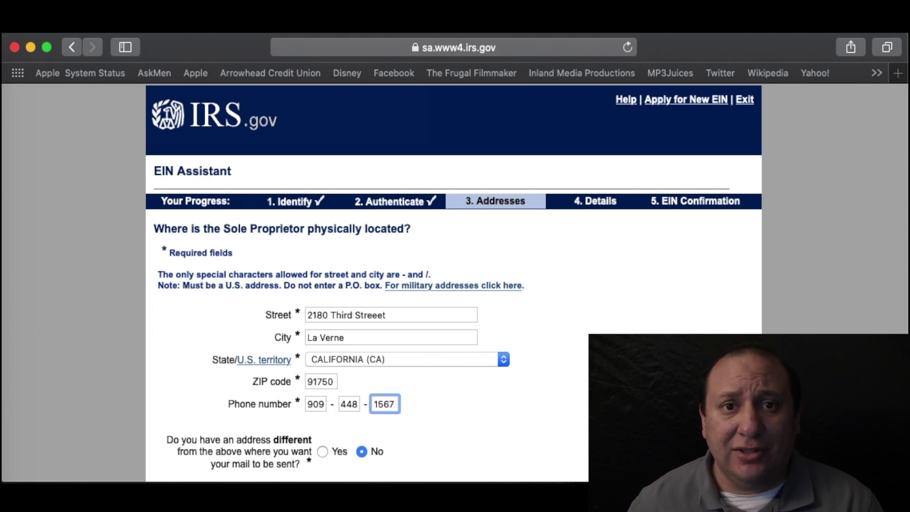
scroll(360, 320, down, 5)
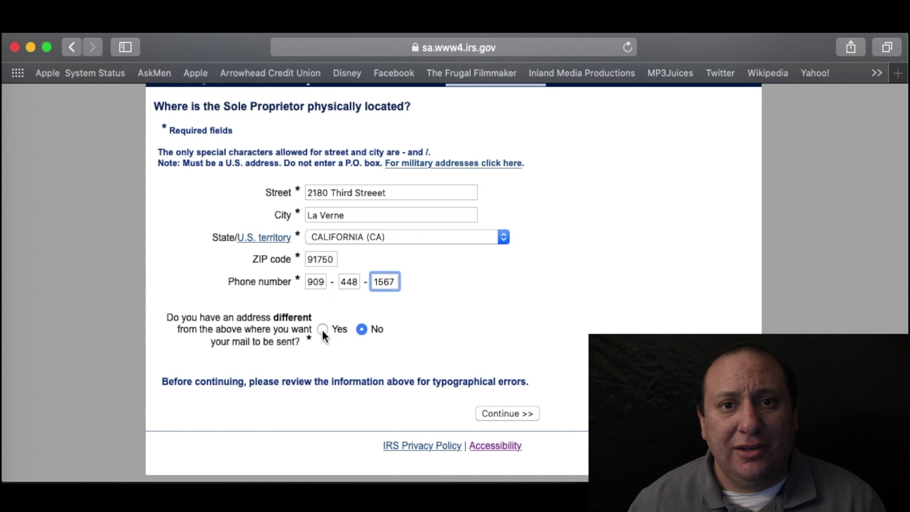
click(519, 411)
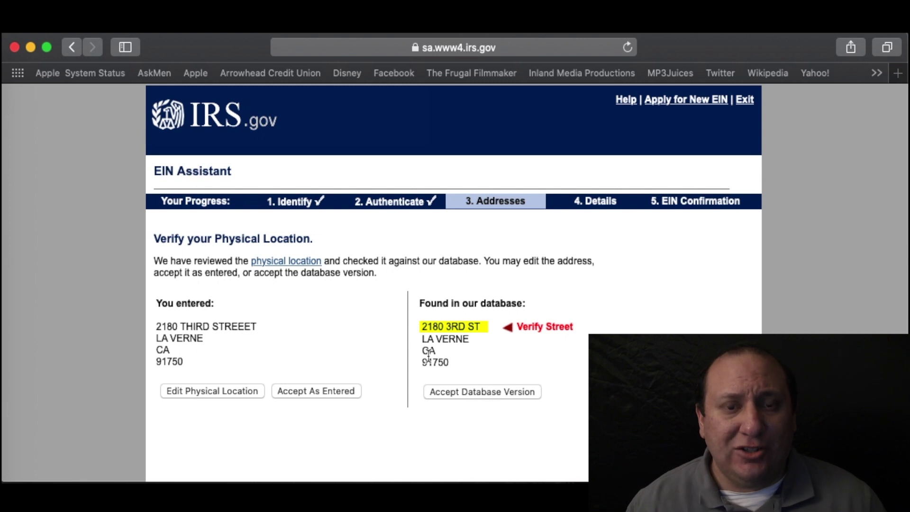
click(514, 394)
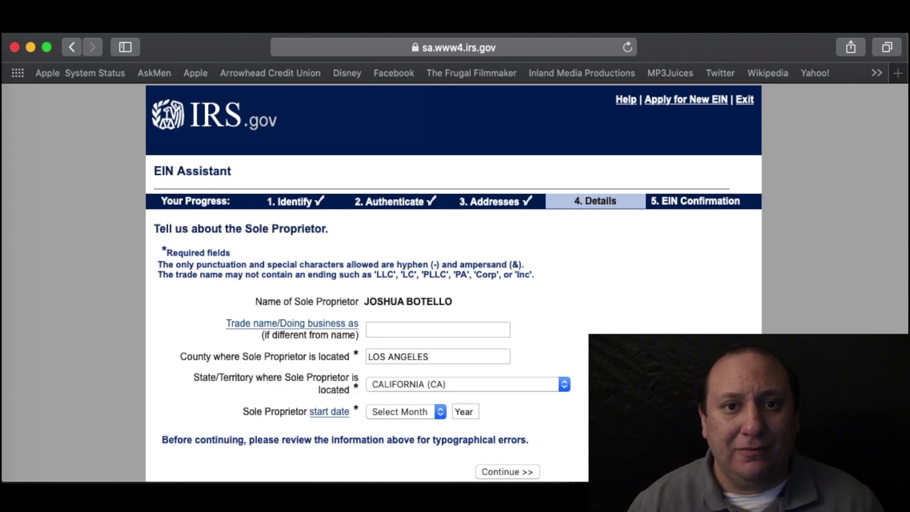
- Set the business start date to JANUARY 2020 and submit the sole proprietor details
scroll(411, 294, down, 2)
click(386, 286)
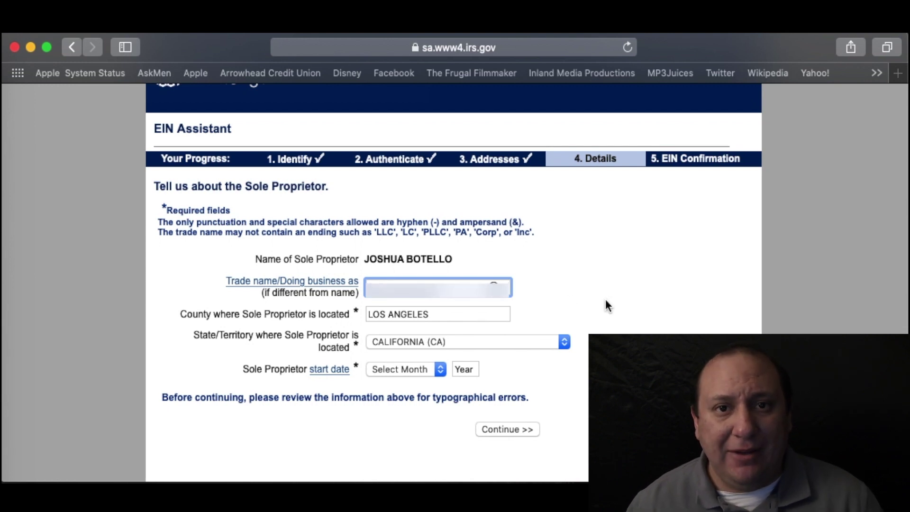
scroll(607, 306, up, 1)
scroll(606, 301, down, 3)
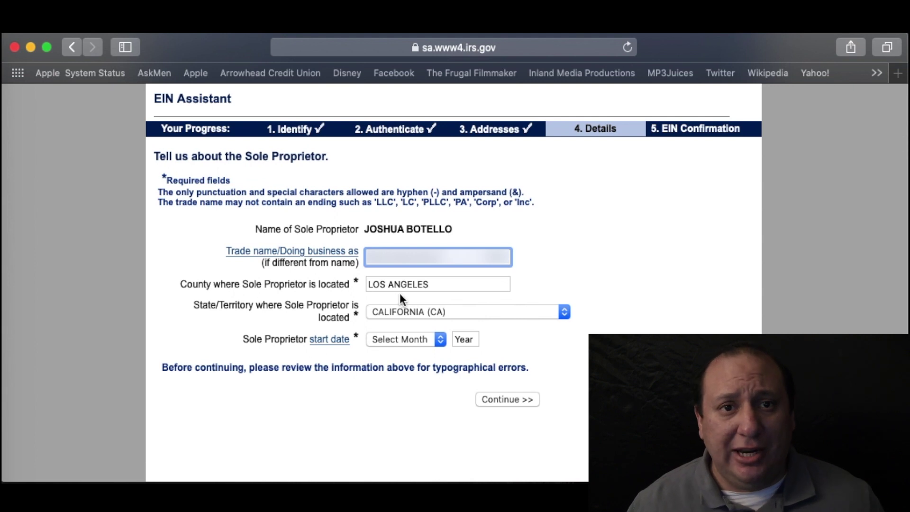
click(442, 341)
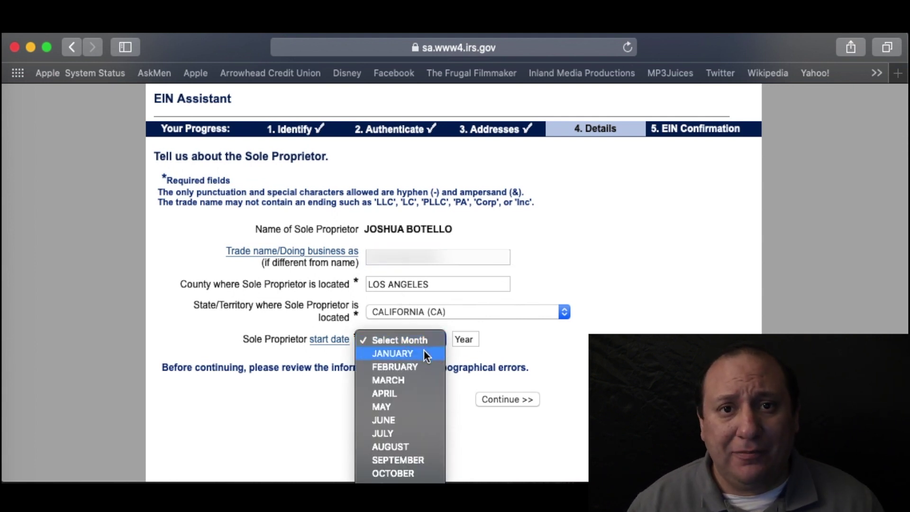
click(424, 351)
click(458, 339)
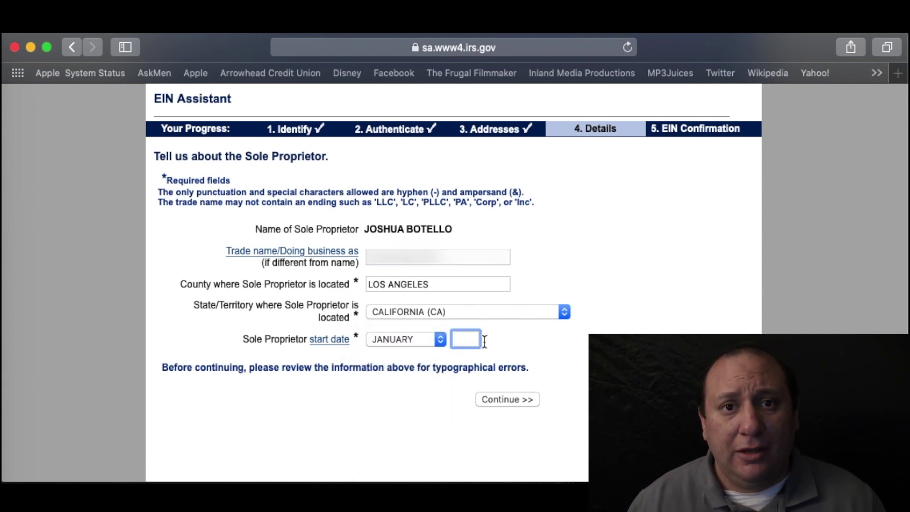
text(2020)
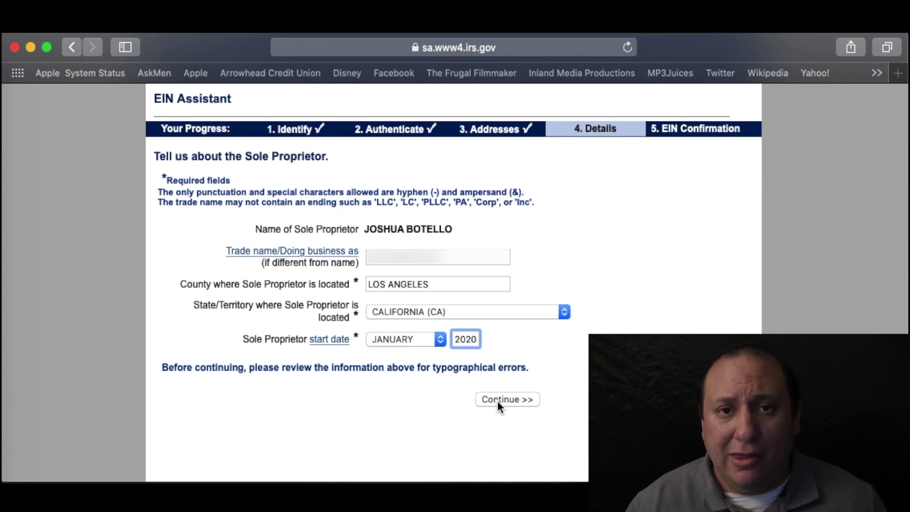
click(497, 400)
scroll(763, 330, down, 5)
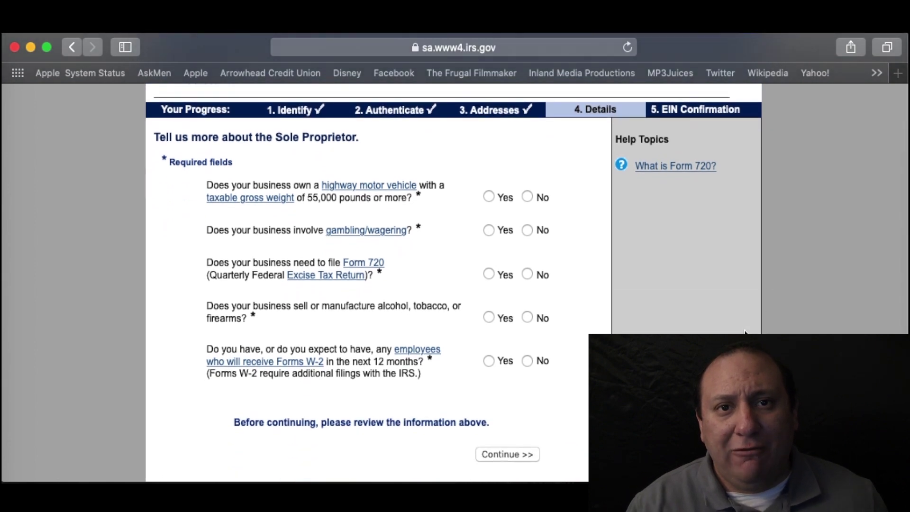
- Answer No to the vehicle, gambling, Form 720, alcohol/tobacco/firearms and employee questions
click(527, 197)
click(527, 231)
click(528, 274)
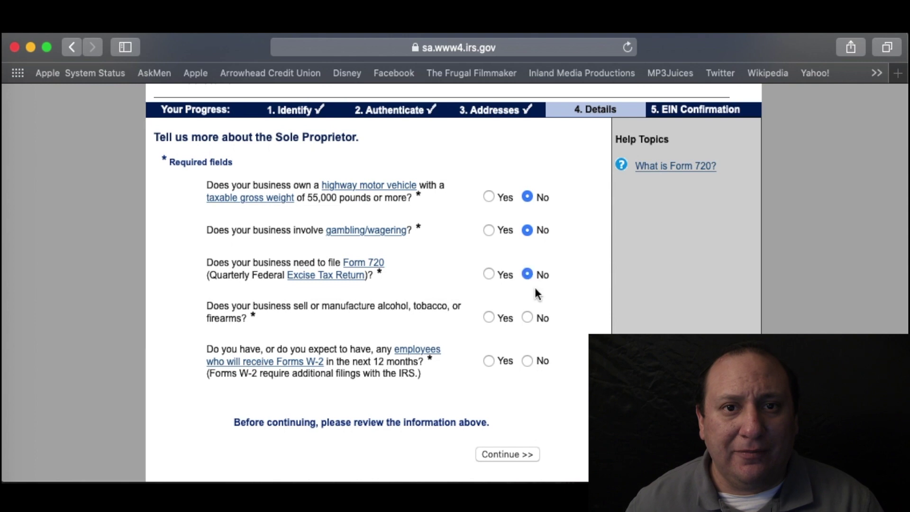
click(527, 317)
click(528, 361)
click(516, 454)
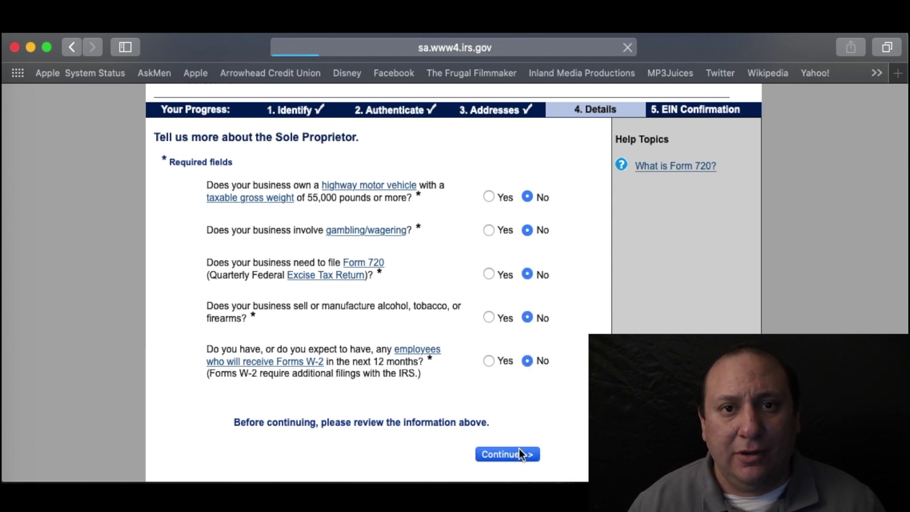
scroll(422, 192, down, 5)
- Choose Retail as the business category and continue to the retail selling question
scroll(423, 189, down, 5)
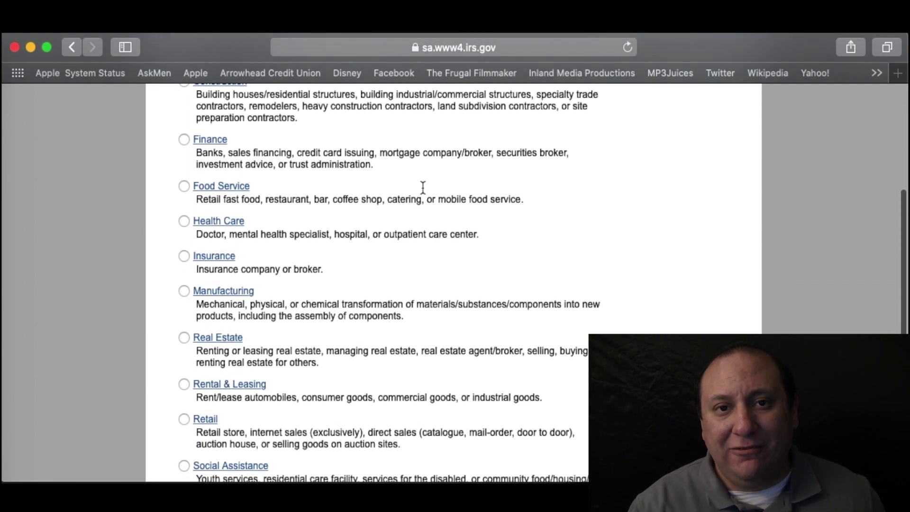
scroll(423, 187, up, 4)
scroll(422, 188, down, 2)
scroll(422, 186, down, 1)
scroll(422, 187, down, 4)
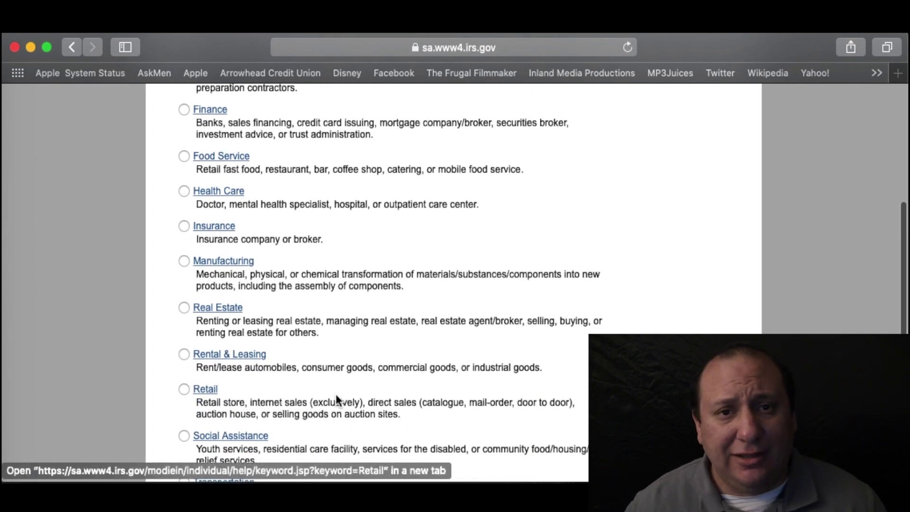
click(184, 389)
scroll(563, 375, down, 6)
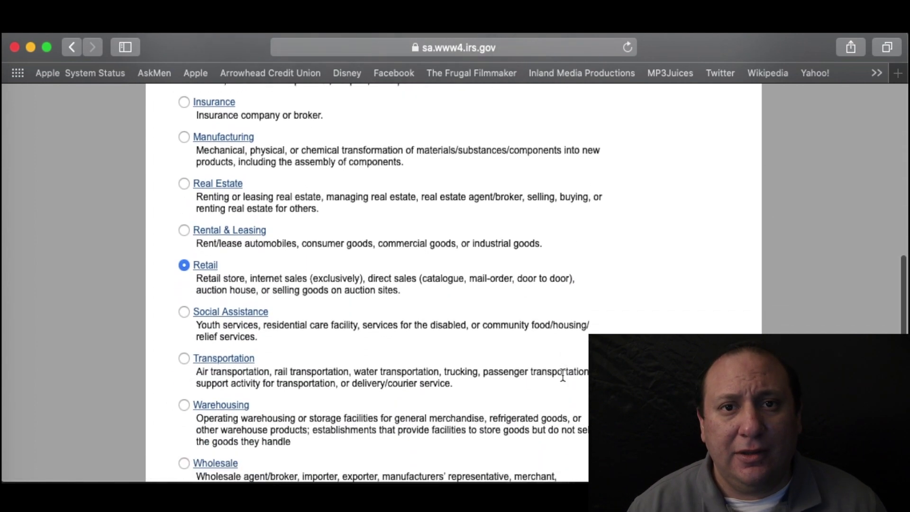
scroll(563, 376, down, 5)
click(501, 420)
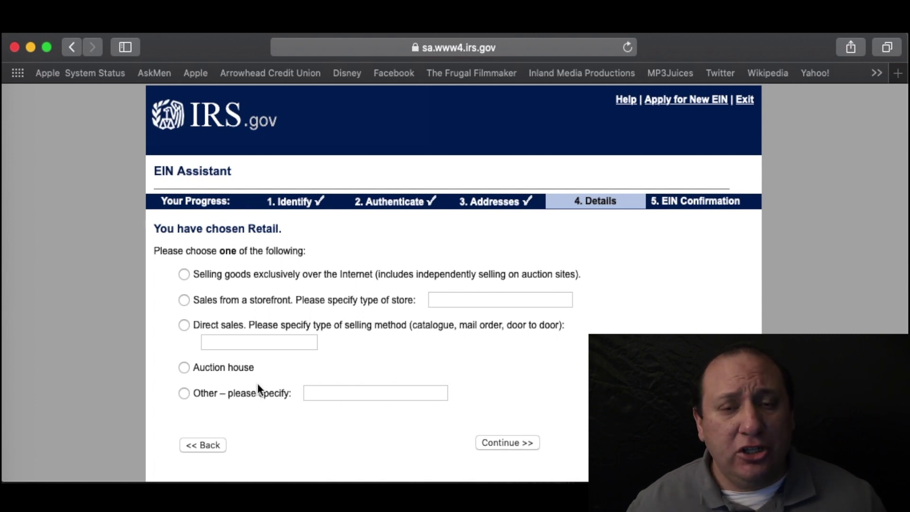
- Pick storefront sales with store type 'Retail store', and have the confirmation letter mailed
click(183, 298)
click(476, 302)
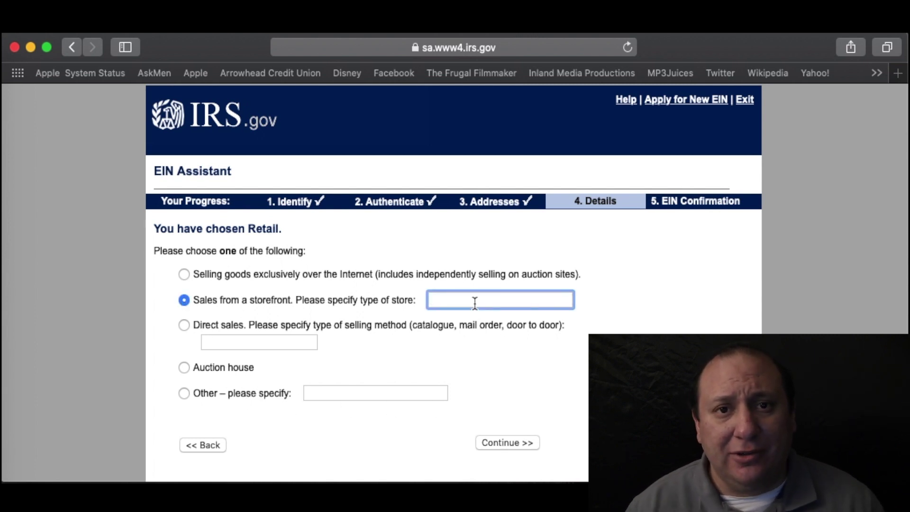
text(Retail store)
key(Return)
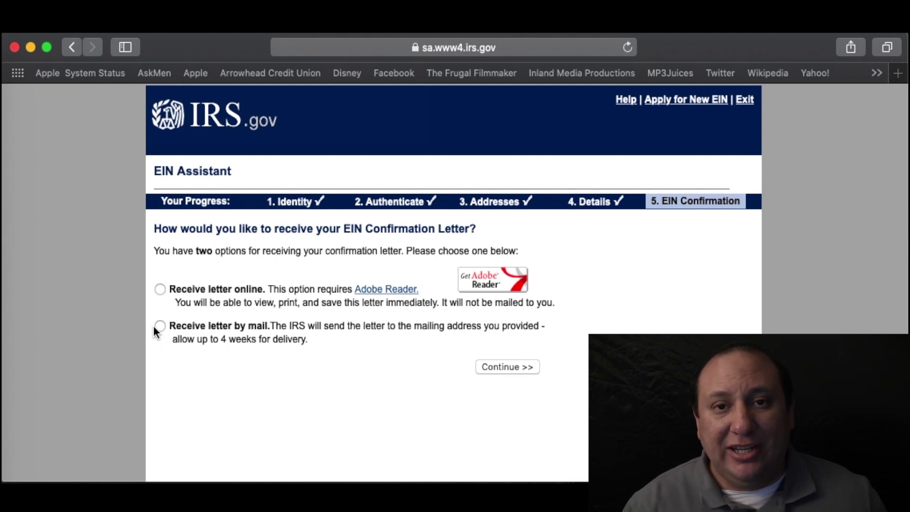
click(155, 327)
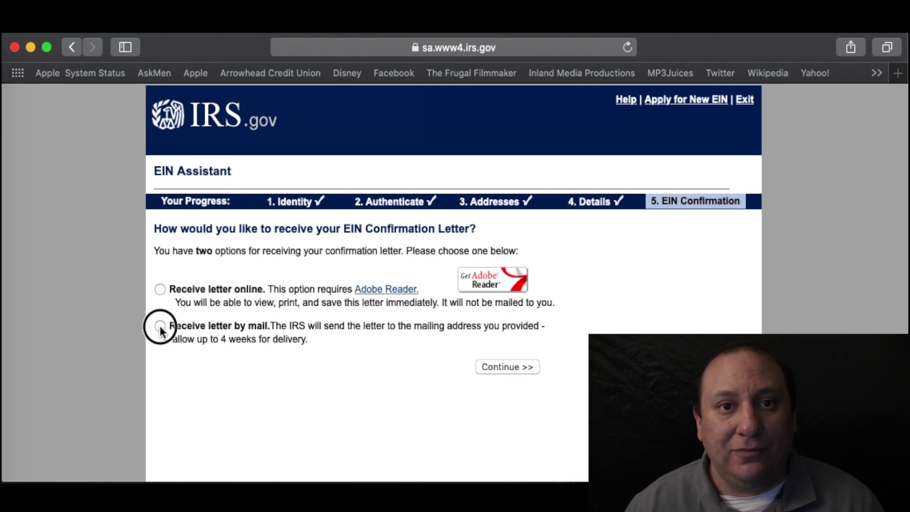